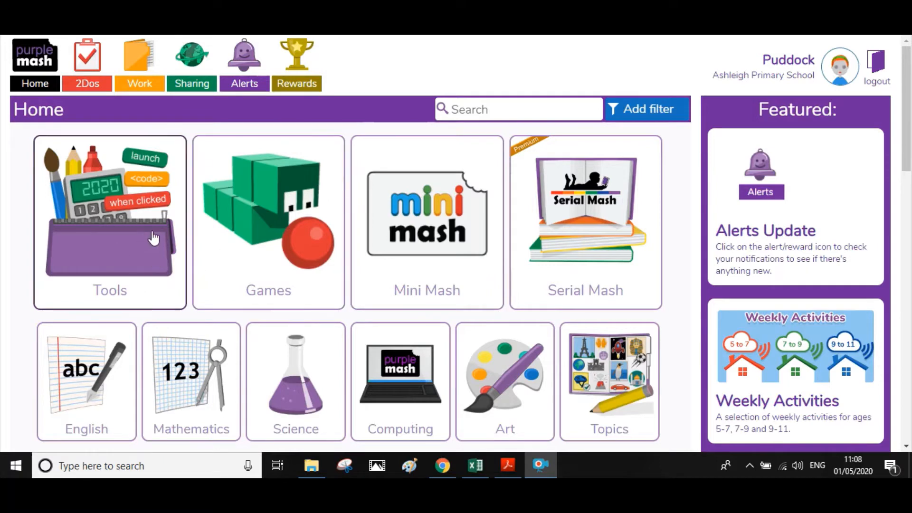
# - Open the Mashcams collection from Tools and scroll down to the Guitarist template
pyautogui.click(80, 233)
pyautogui.moveTo(170, 203)
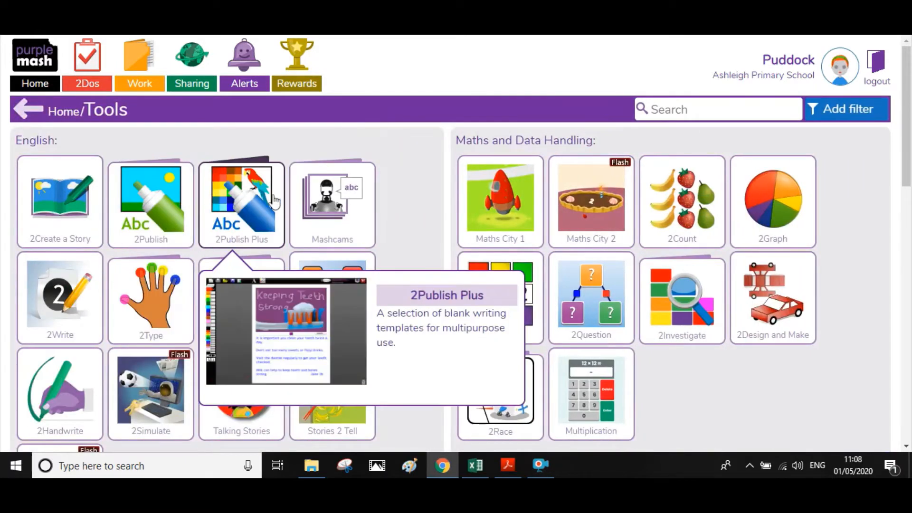
pyautogui.moveTo(338, 209)
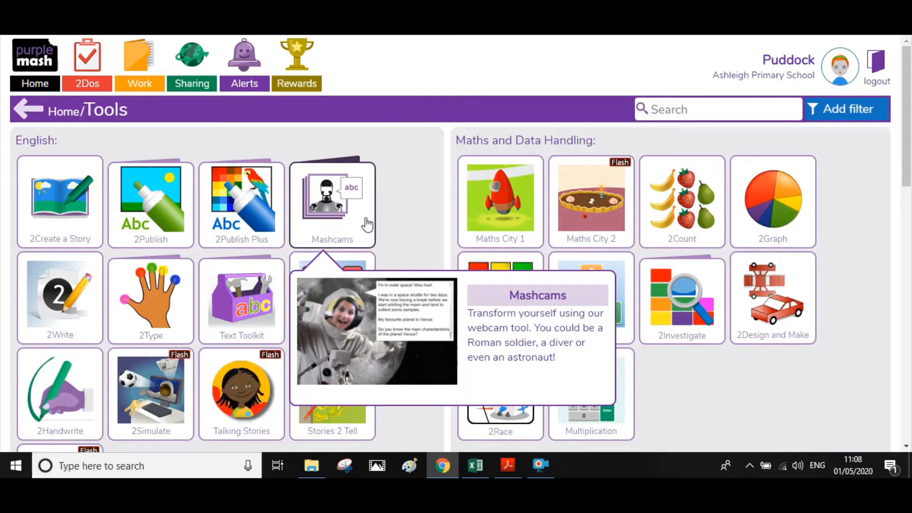
pyautogui.click(368, 224)
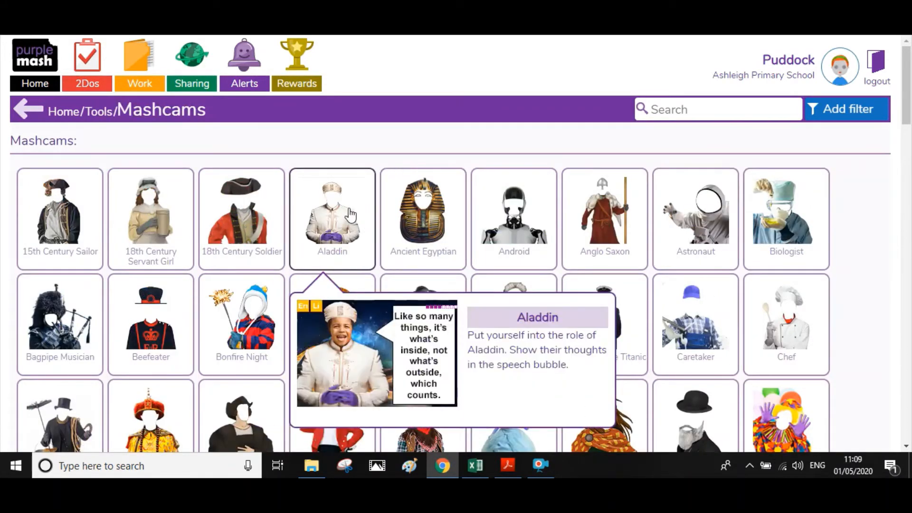
pyautogui.moveTo(394, 221)
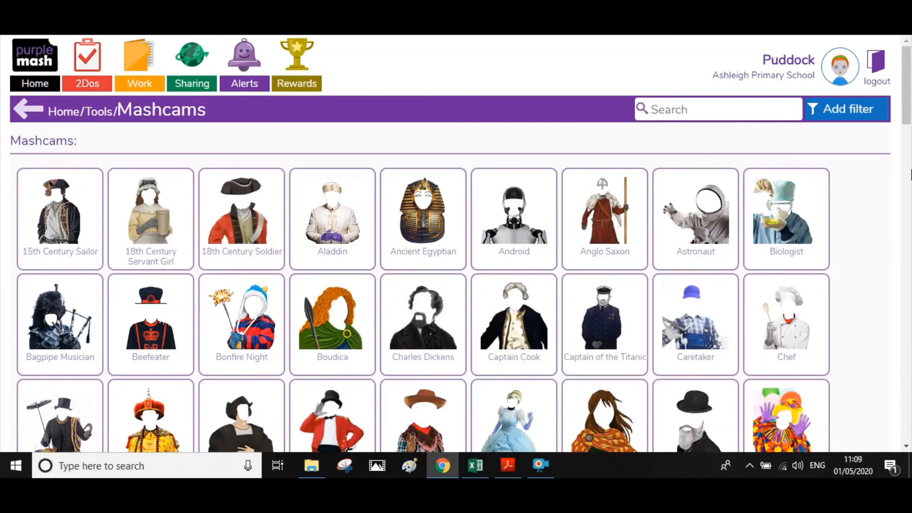
pyautogui.moveTo(908, 119); pyautogui.dragTo(908, 226)
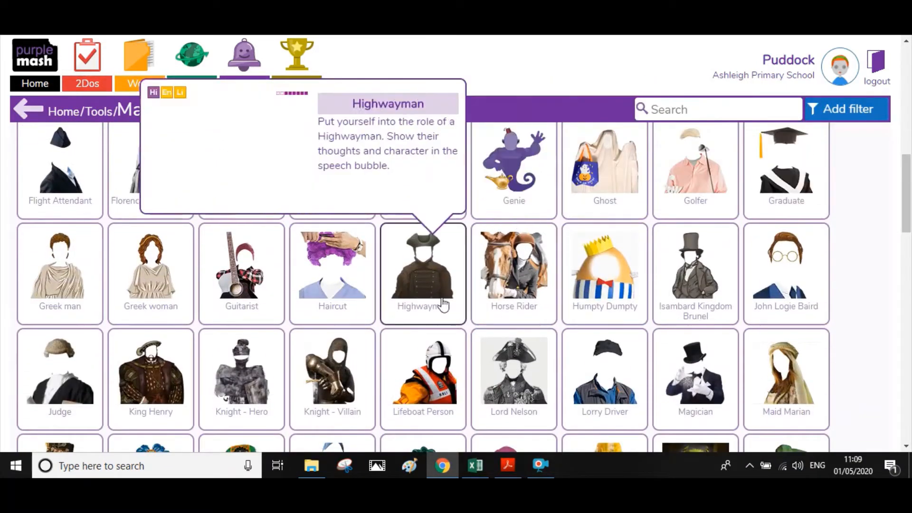
pyautogui.moveTo(256, 303)
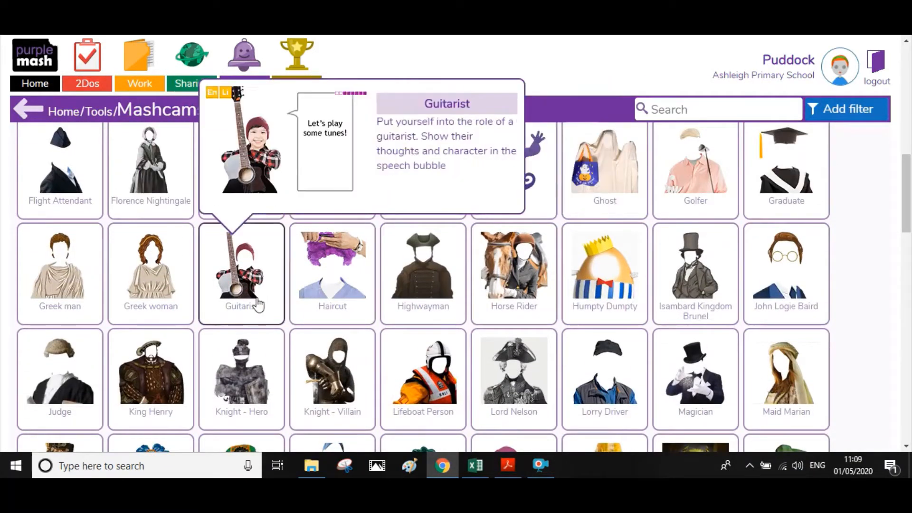
# - Start a Guitarist Mashcam whose bubble reads 'Hello it is Puddock.' then 'I want to sing you my song. I wrote it during our music lesson.'
pyautogui.click(239, 284)
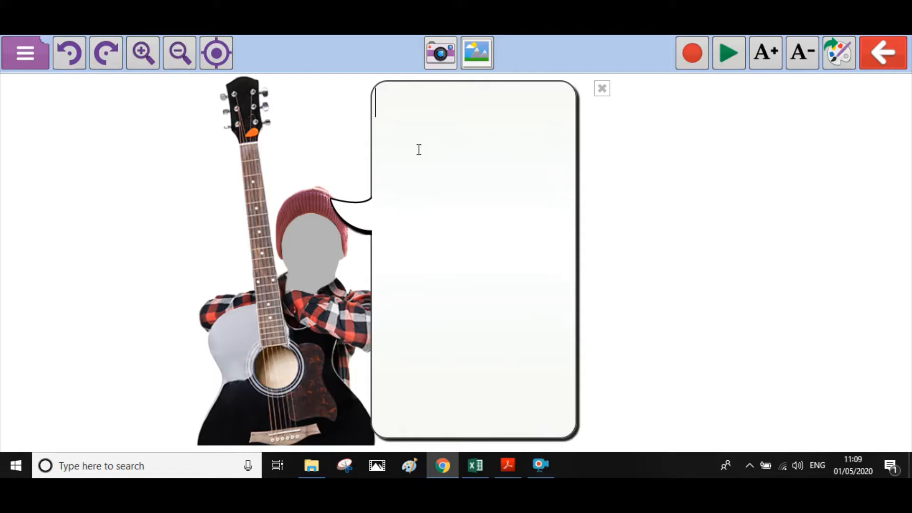
pyautogui.write('Hello ')
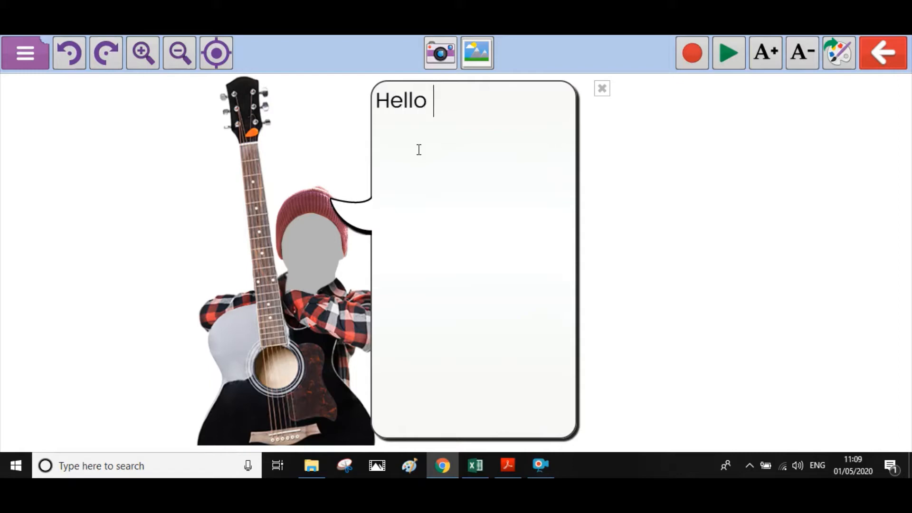
pyautogui.write('it is Puddoc')
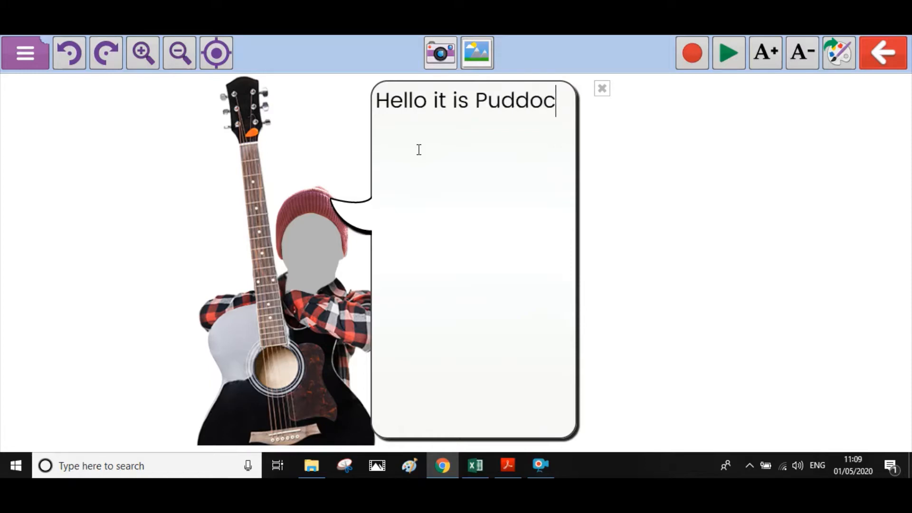
pyautogui.write('k.')
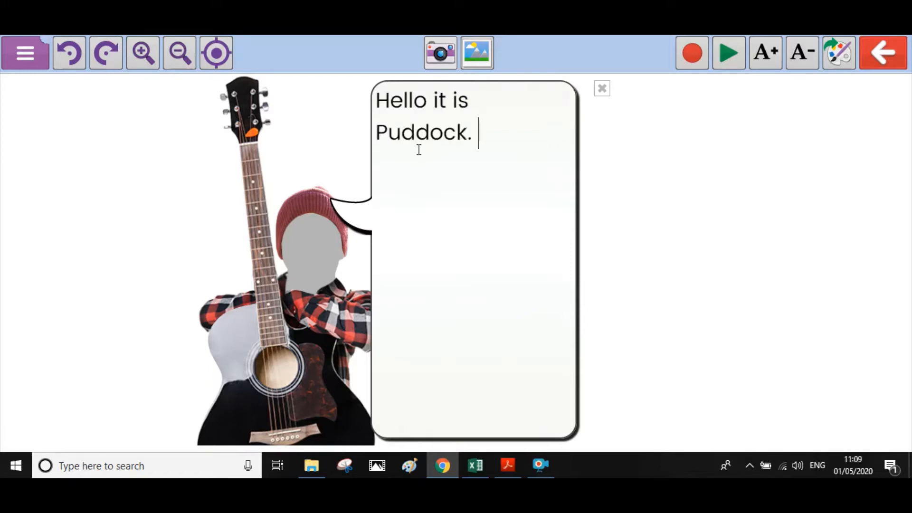
pyautogui.press('Return')
pyautogui.write('I wan')
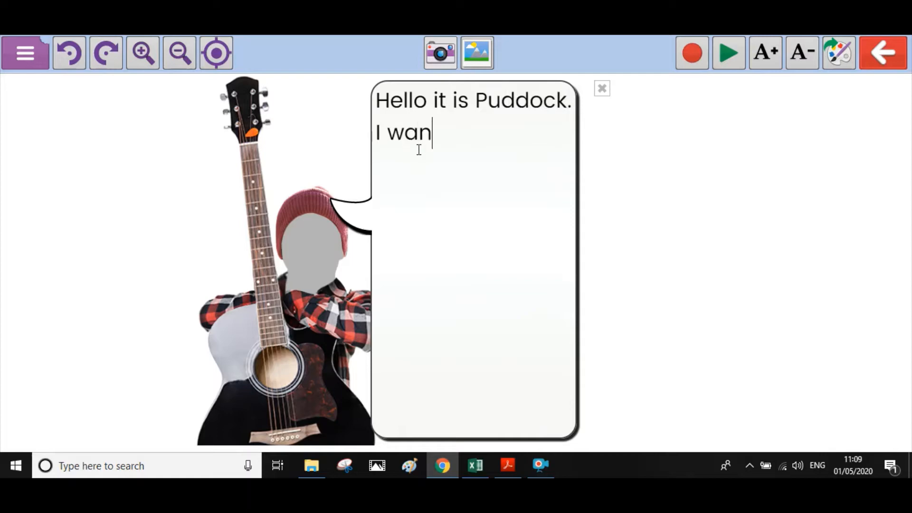
pyautogui.write('t to sin')
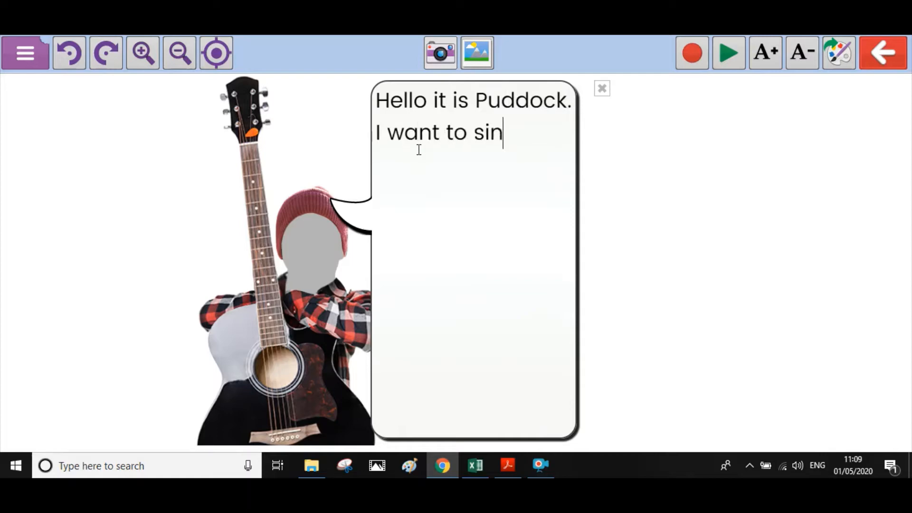
pyautogui.write('g you my ')
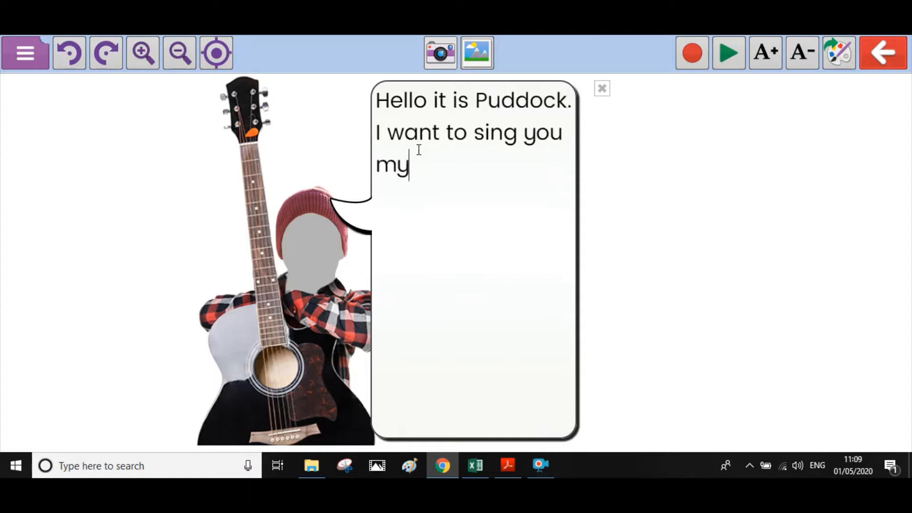
pyautogui.write('song')
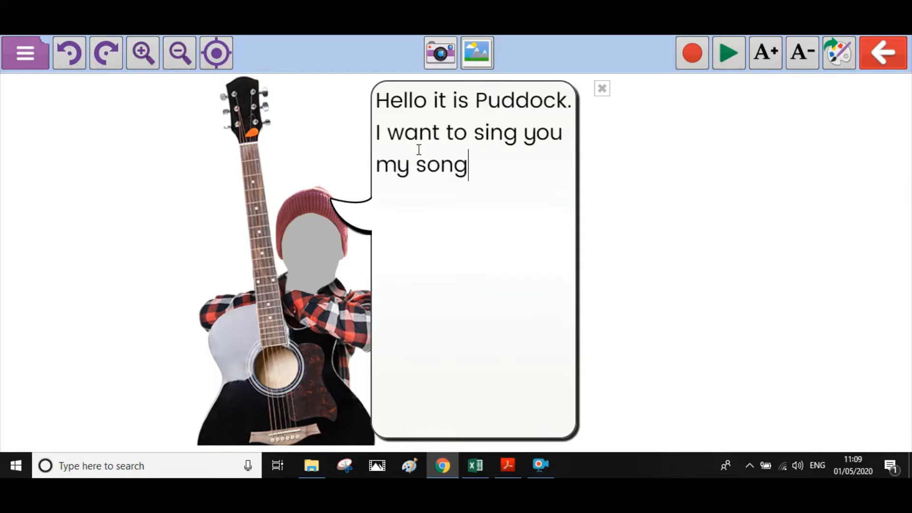
pyautogui.write('. I wrote it ')
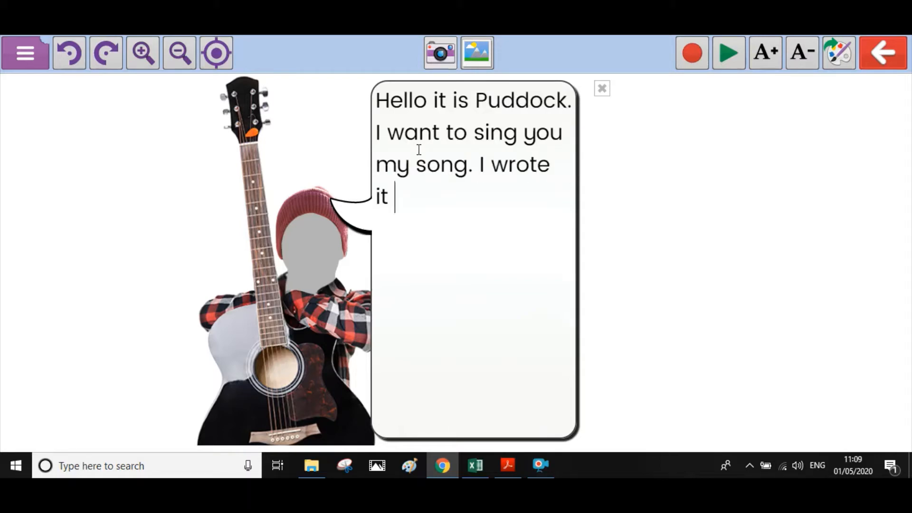
pyautogui.write('during o')
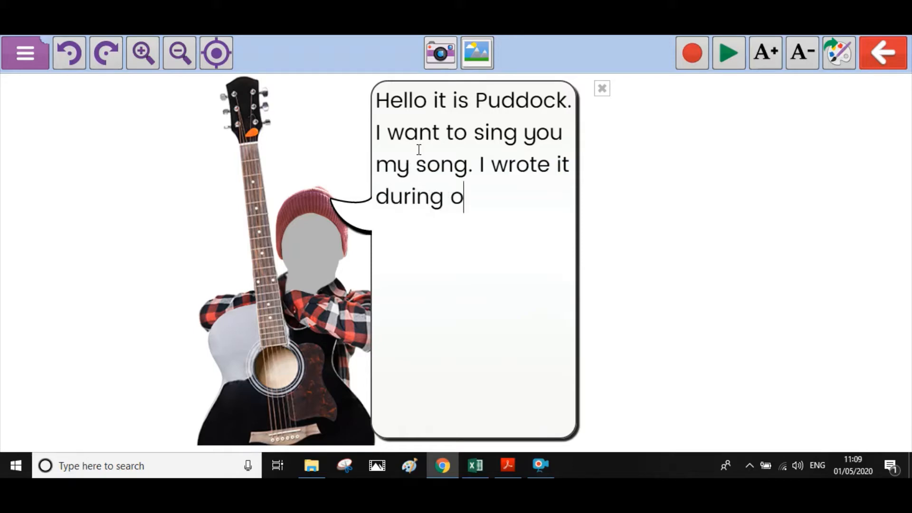
pyautogui.write('ur m')
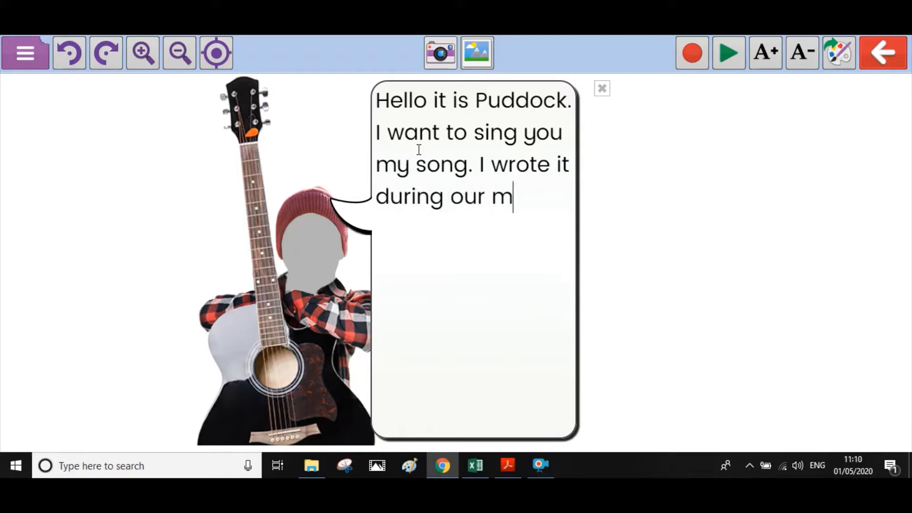
pyautogui.write('usic le')
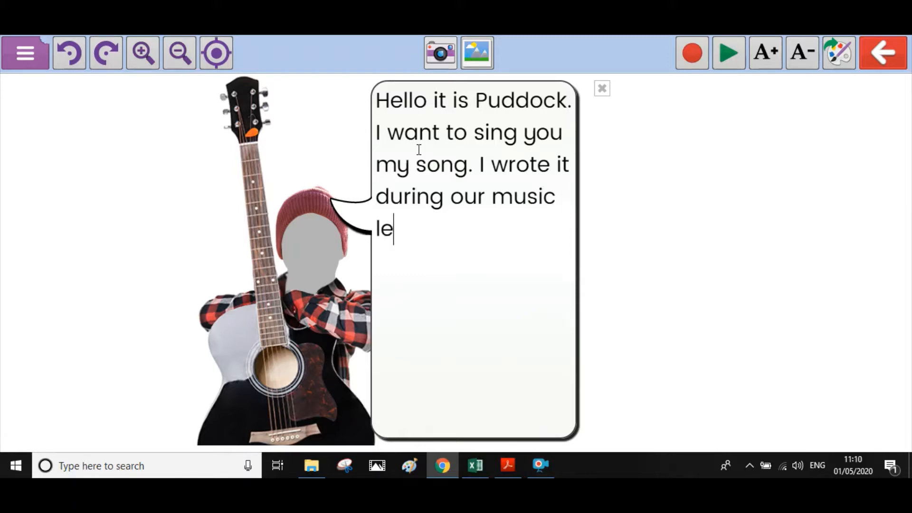
pyautogui.write('sson.')
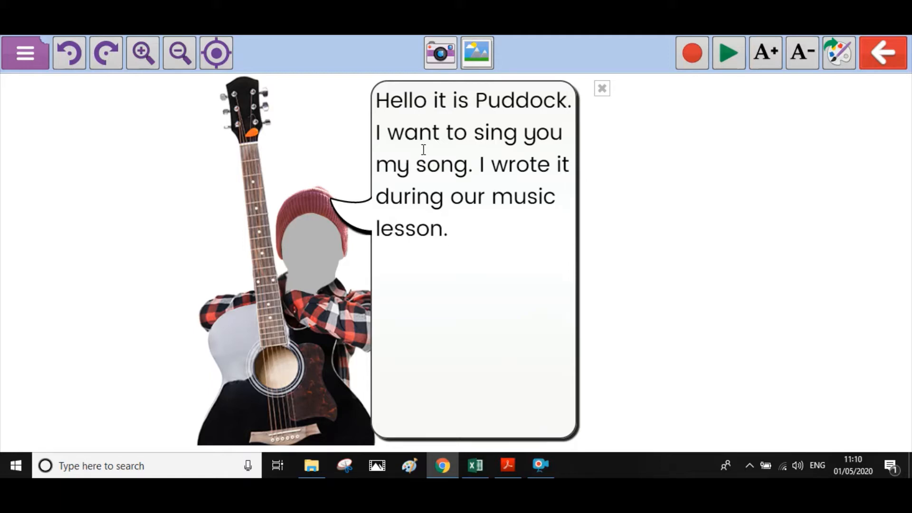
# - Take a webcam photo of the frog puppet's face for the guitarist's face
pyautogui.click(441, 55)
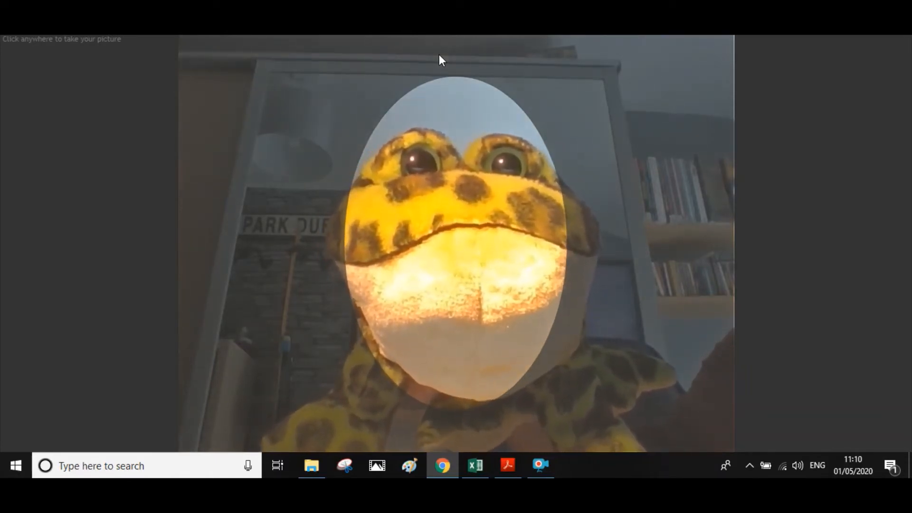
pyautogui.click(438, 54)
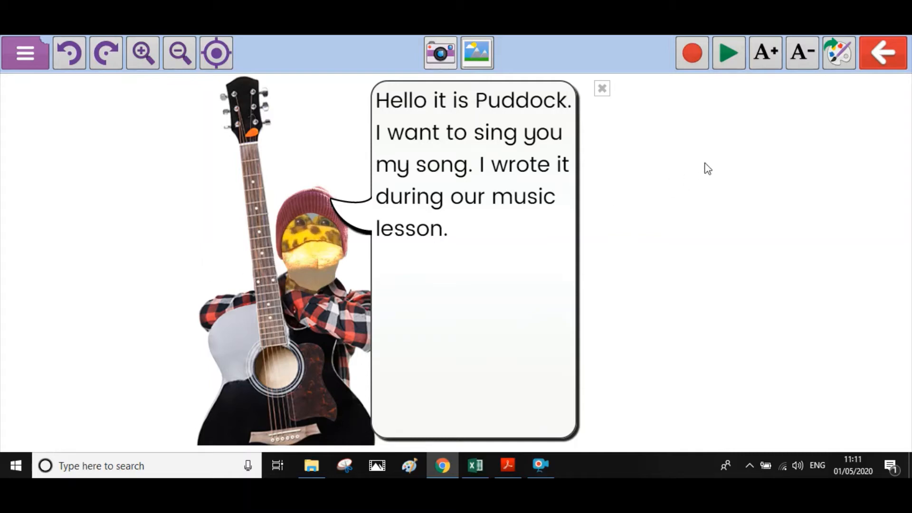
# - Record a voice message, play it back to check it, and attach it
pyautogui.click(693, 55)
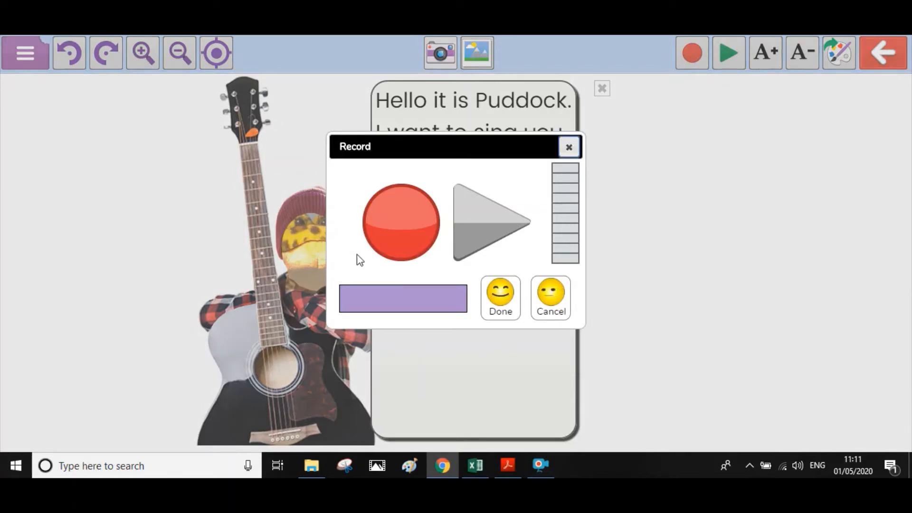
pyautogui.click(400, 229)
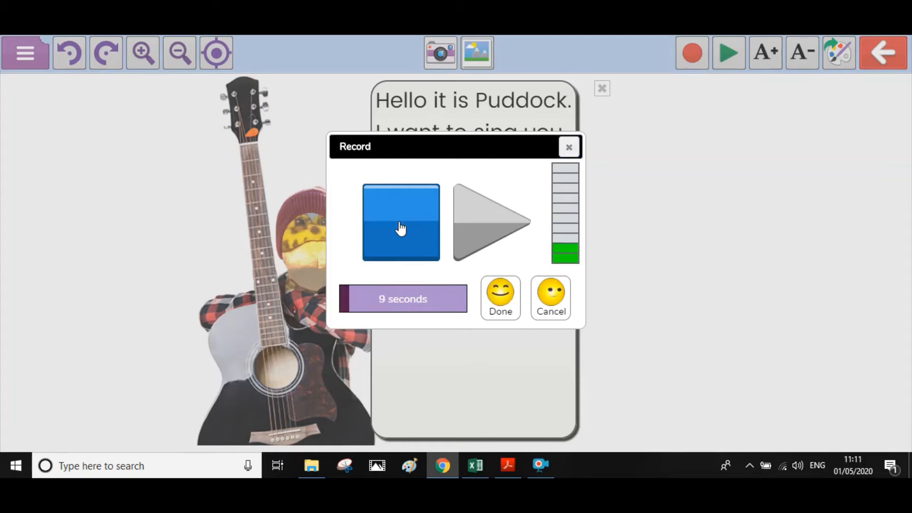
pyautogui.click(401, 228)
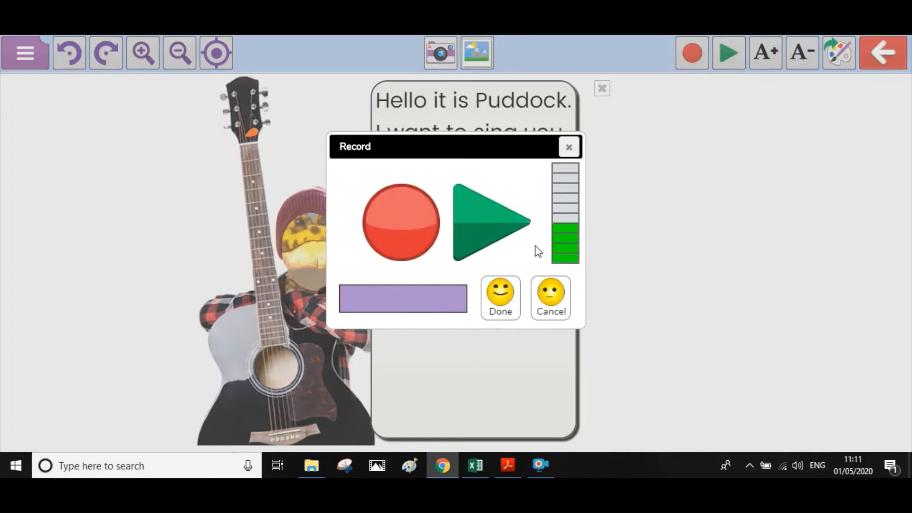
pyautogui.click(485, 225)
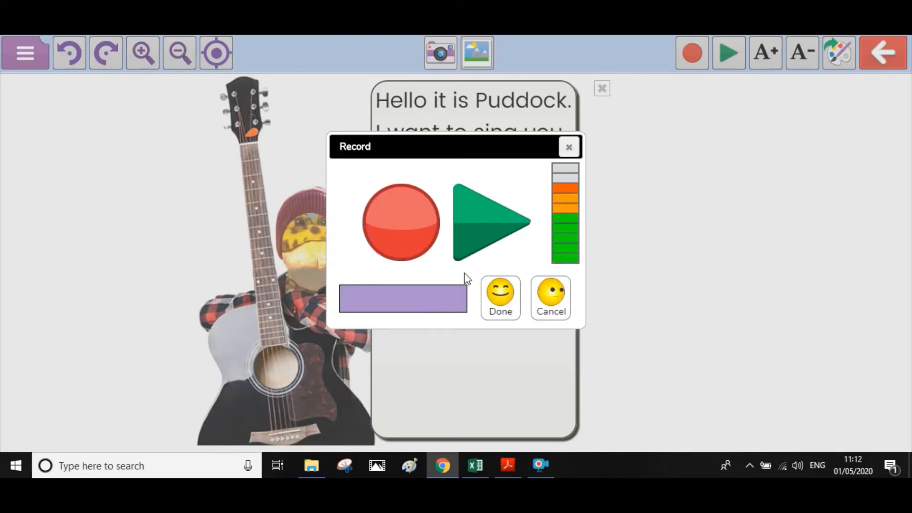
pyautogui.click(511, 304)
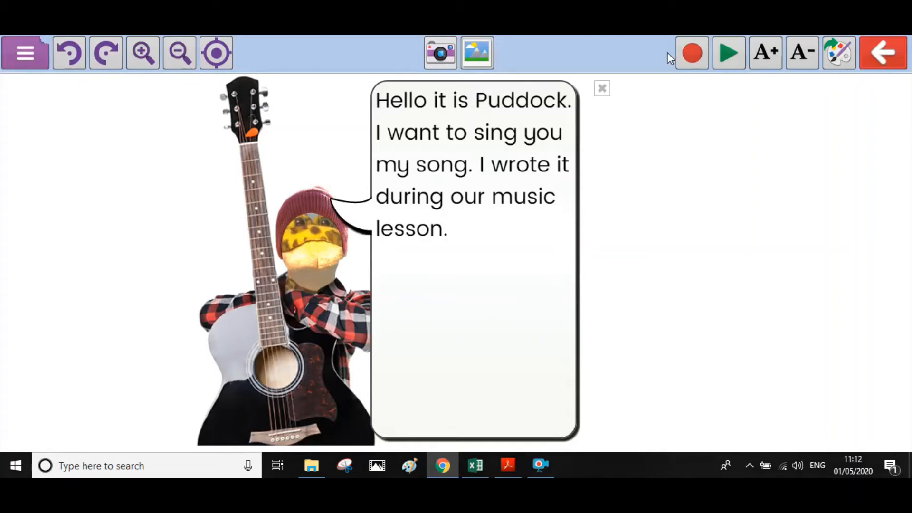
# - Play the recorded sound, then save the Mashcam in My Work as 'Me talking'
pyautogui.click(729, 55)
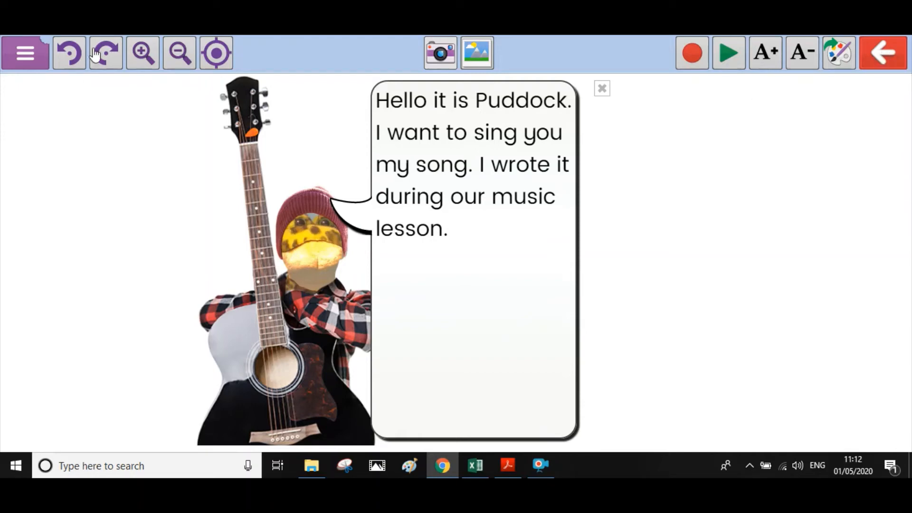
pyautogui.click(25, 56)
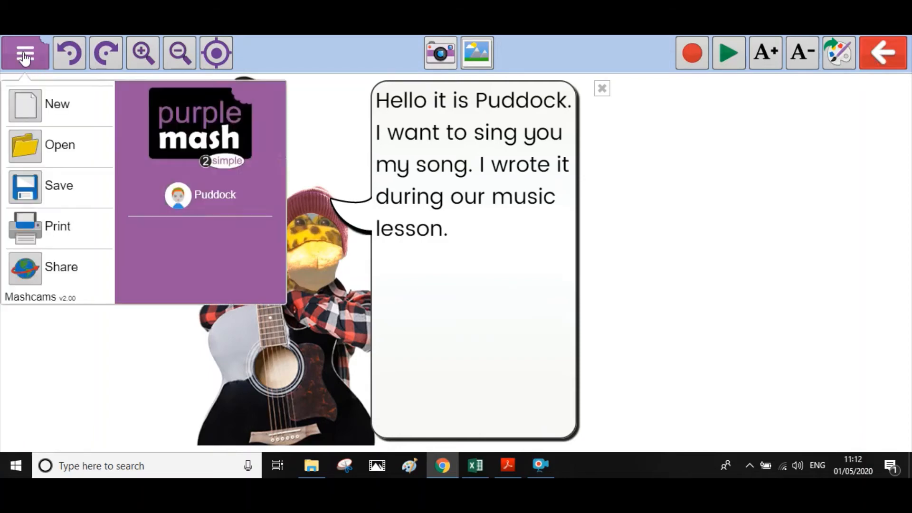
pyautogui.click(24, 192)
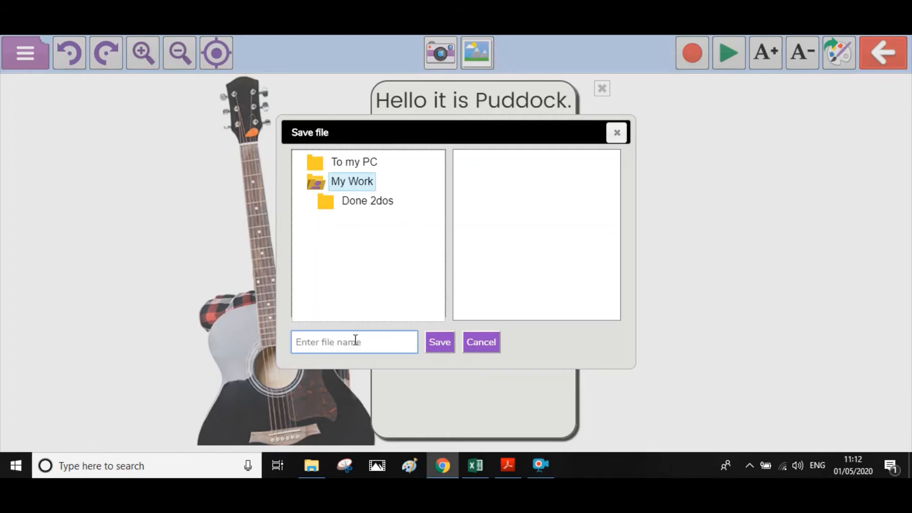
pyautogui.write('Music')
pyautogui.press('BackSpace')
pyautogui.press('BackSpace')
pyautogui.press('BackSpace')
pyautogui.press('BackSpace')
pyautogui.press('BackSpace')
pyautogui.write('Mye talki')
pyautogui.click(440, 348)
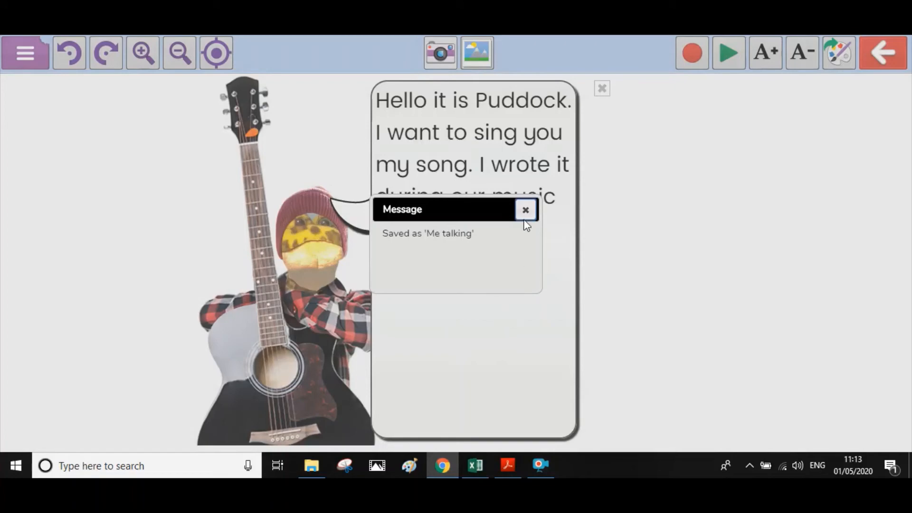
# - Dismiss the save confirmation and exit the Mashcam editor
pyautogui.click(526, 212)
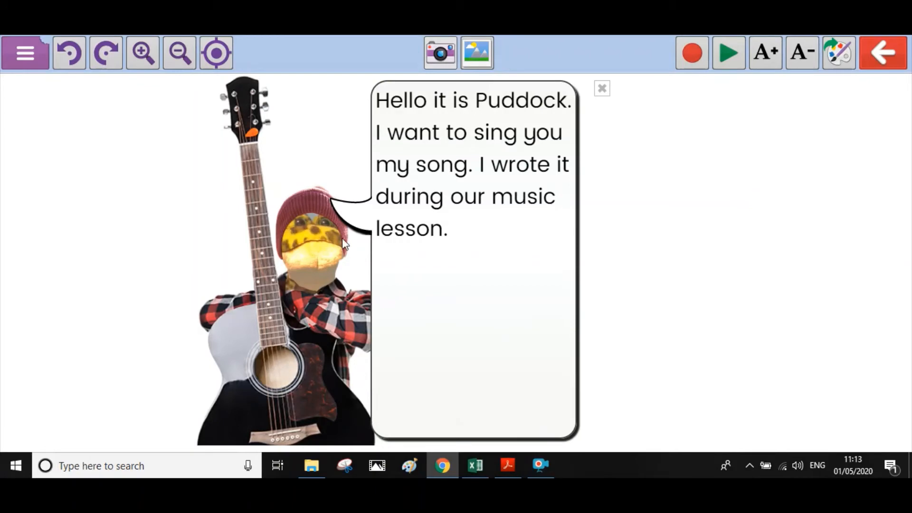
pyautogui.click(881, 55)
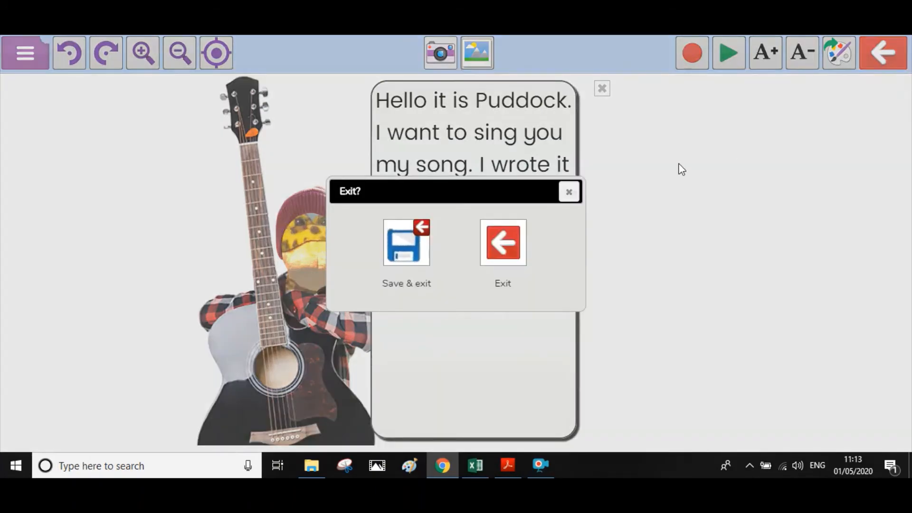
pyautogui.click(503, 244)
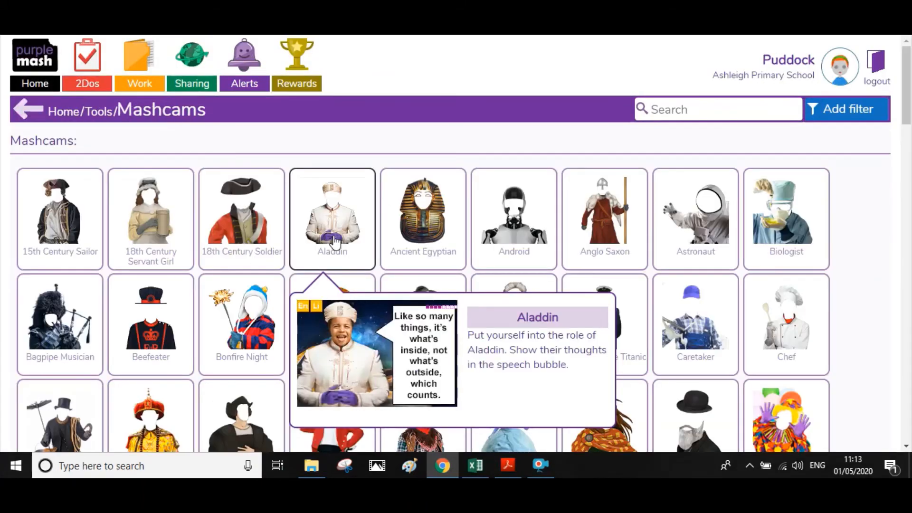
# - Return to the Purple Mash home page and launch 2Blog from Computing
pyautogui.click(36, 84)
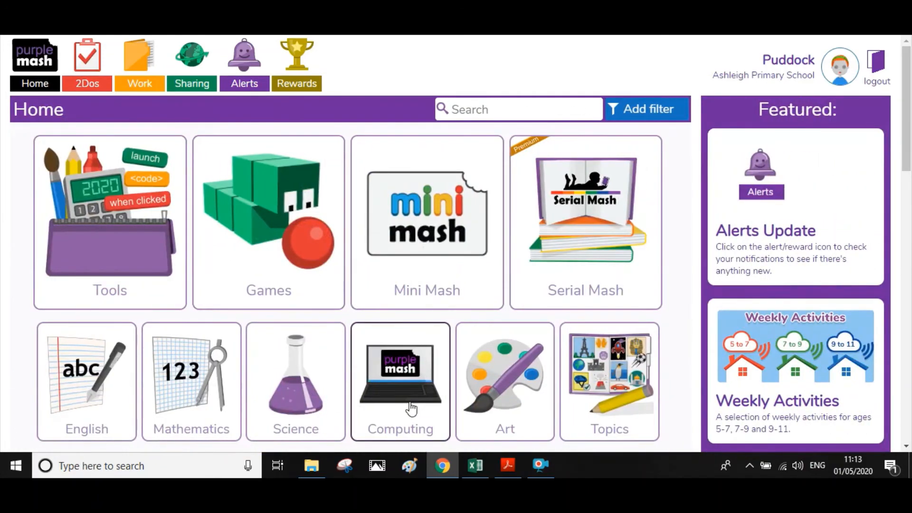
pyautogui.click(411, 407)
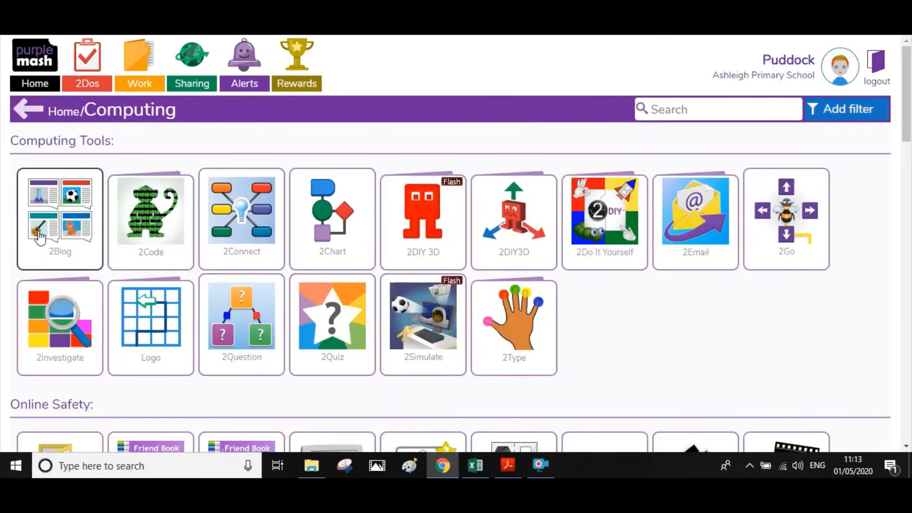
pyautogui.click(40, 236)
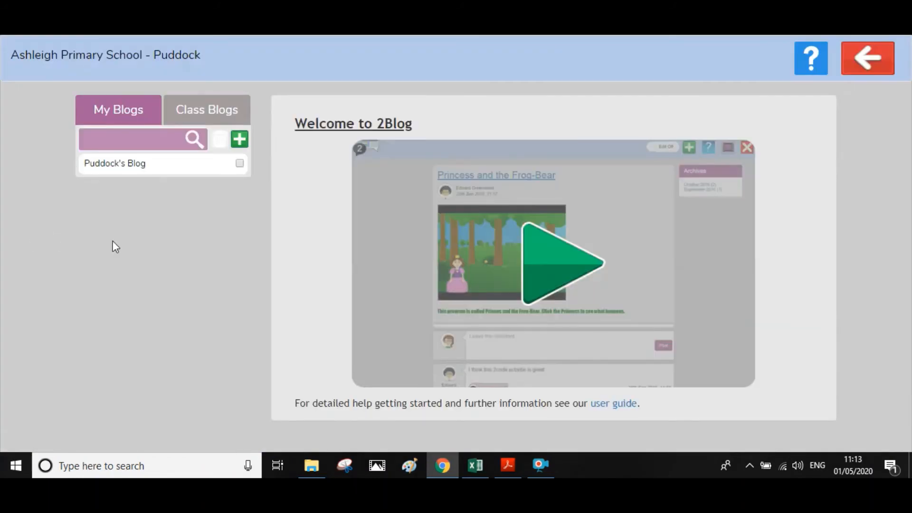
# - View Puddock's Blog and start a new post on it
pyautogui.click(133, 164)
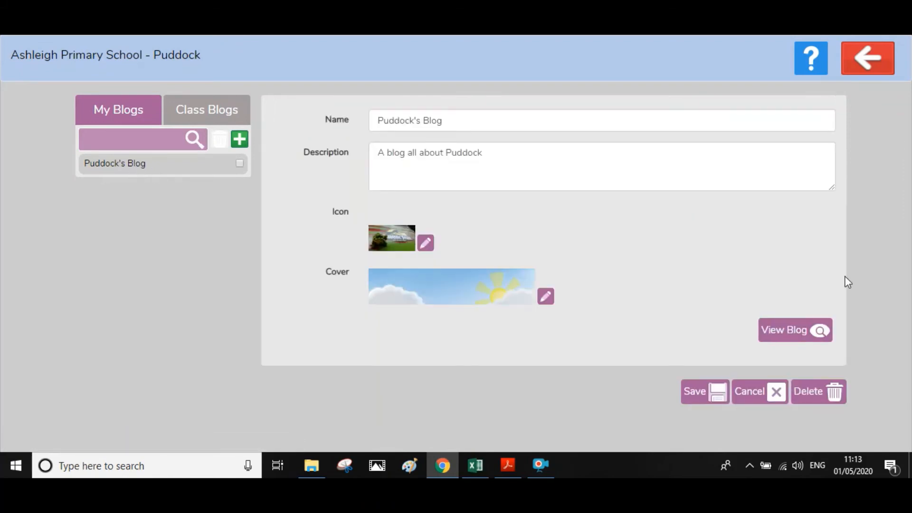
pyautogui.click(795, 334)
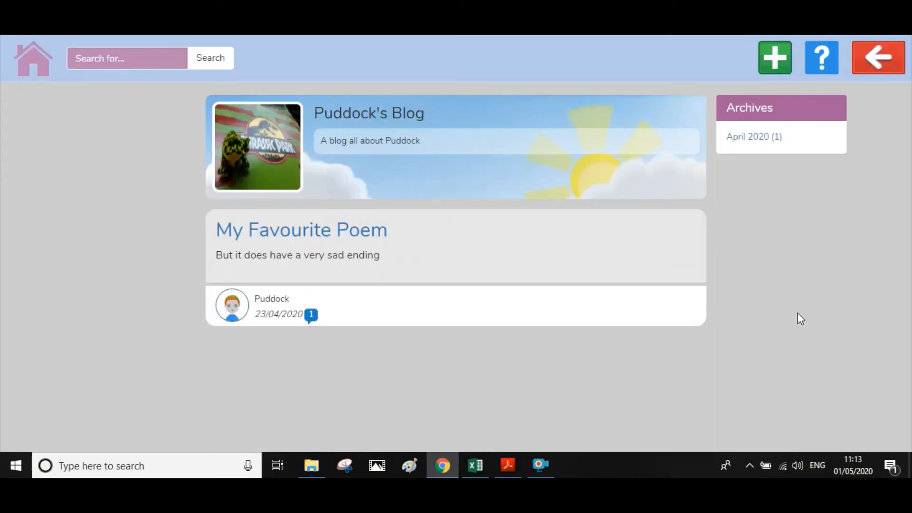
pyautogui.click(776, 67)
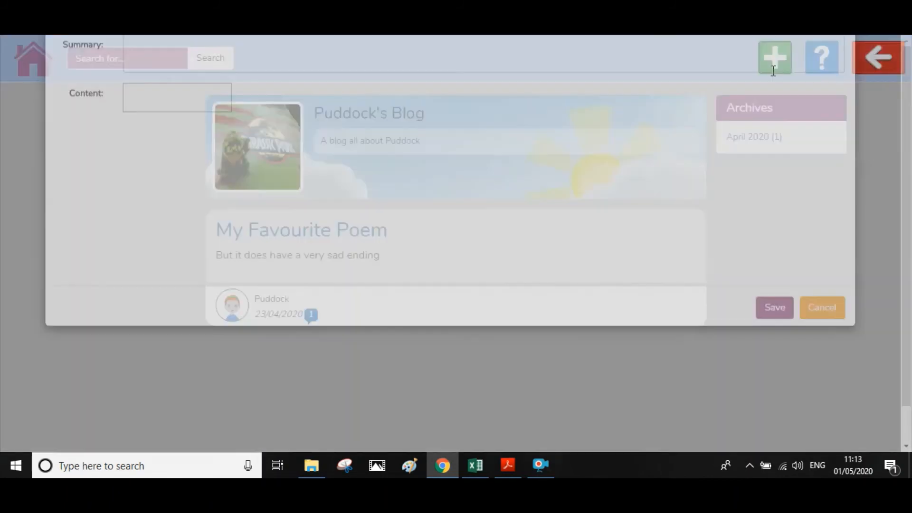
# - Title the post 'Mashcam Song' with the summary 'This is my work for music.'
pyautogui.click(256, 118)
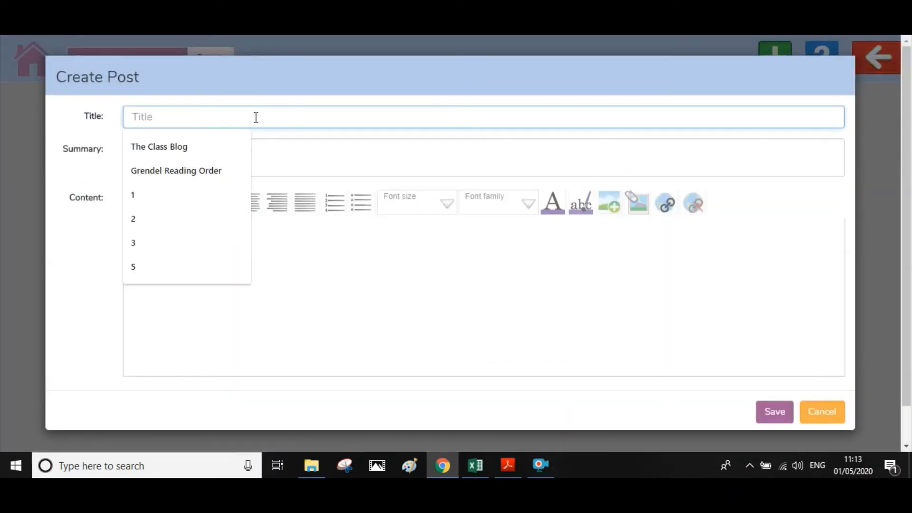
pyautogui.write('Mas')
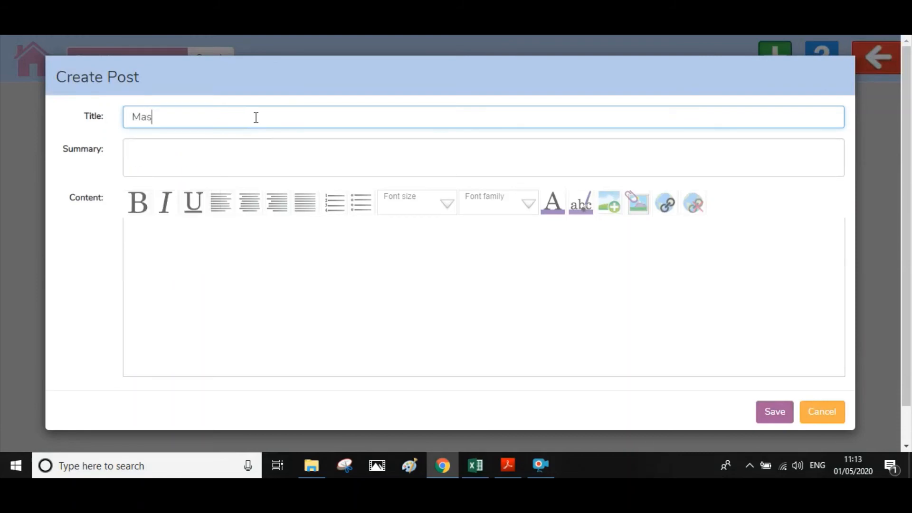
pyautogui.write('hcam Story')
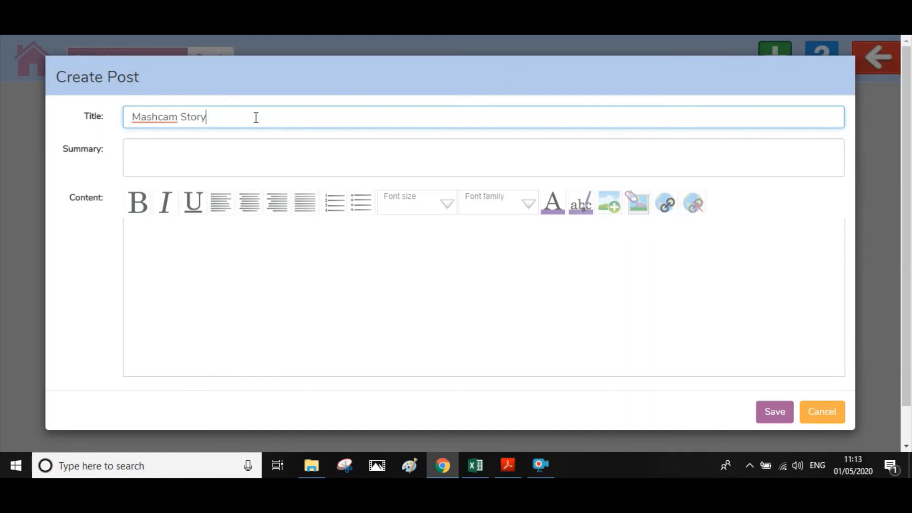
pyautogui.press('BackSpace')
pyautogui.press('BackSpace')
pyautogui.press('BackSpace')
pyautogui.press('BackSpace')
pyautogui.write('ong')
pyautogui.click(247, 157)
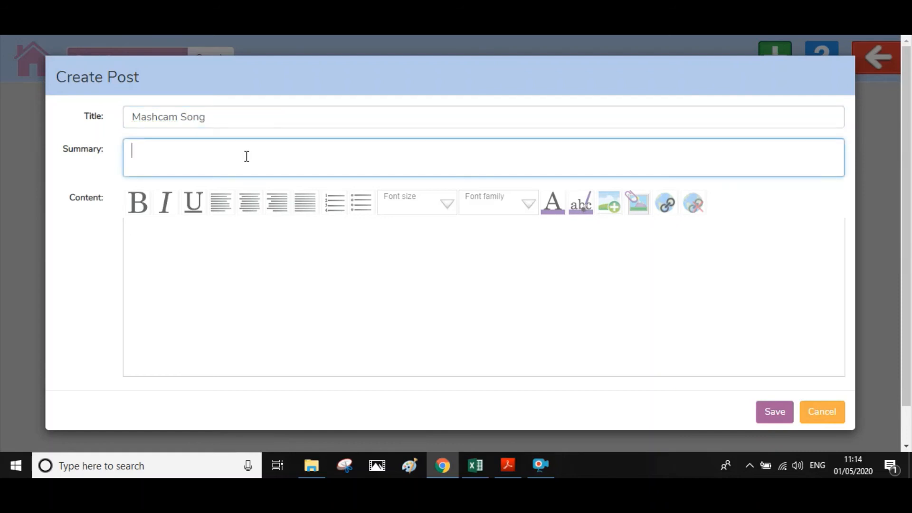
pyautogui.write('This is my work dfor ')
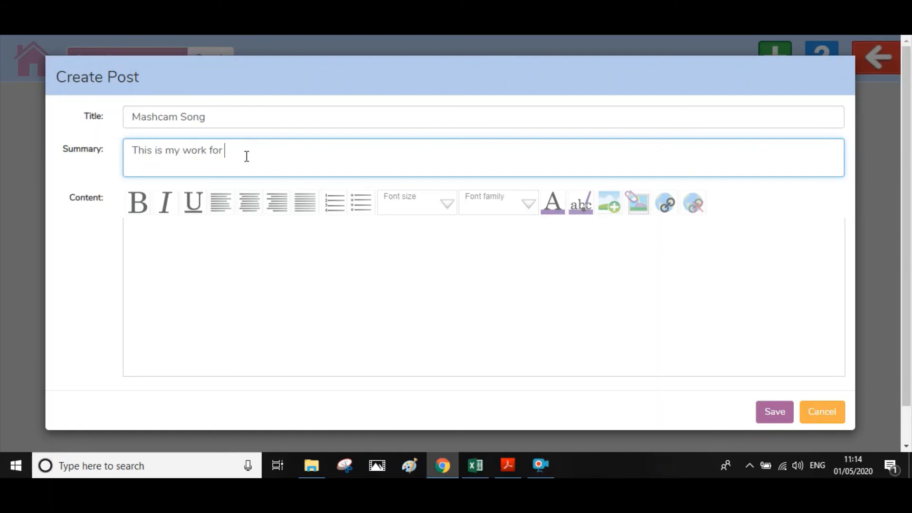
pyautogui.write('music.')
pyautogui.click(228, 240)
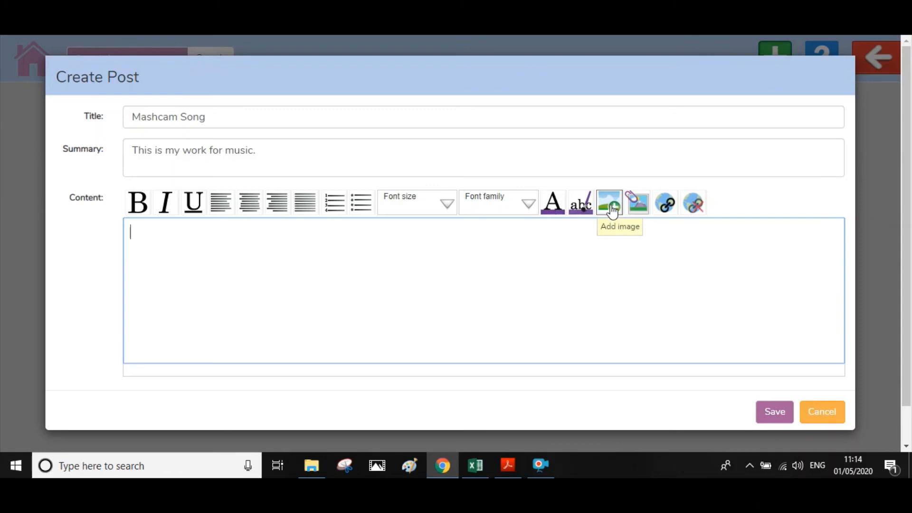
# - Insert the 'Me talking' Mashcam from My Work into the post content
pyautogui.click(637, 207)
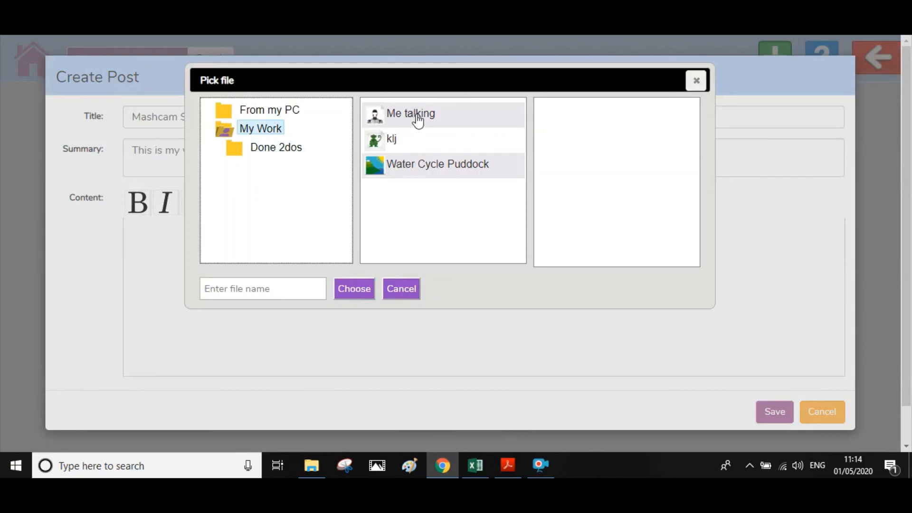
pyautogui.click(444, 119)
pyautogui.click(360, 297)
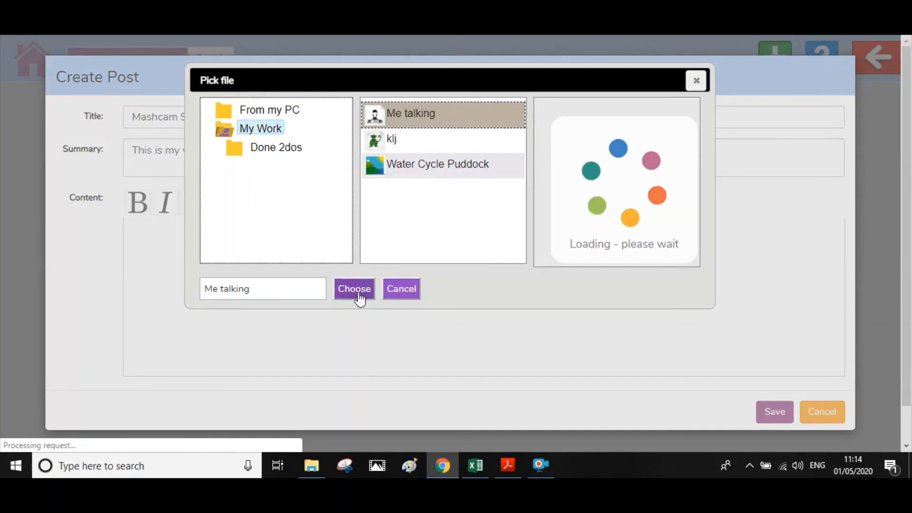
pyautogui.click(359, 292)
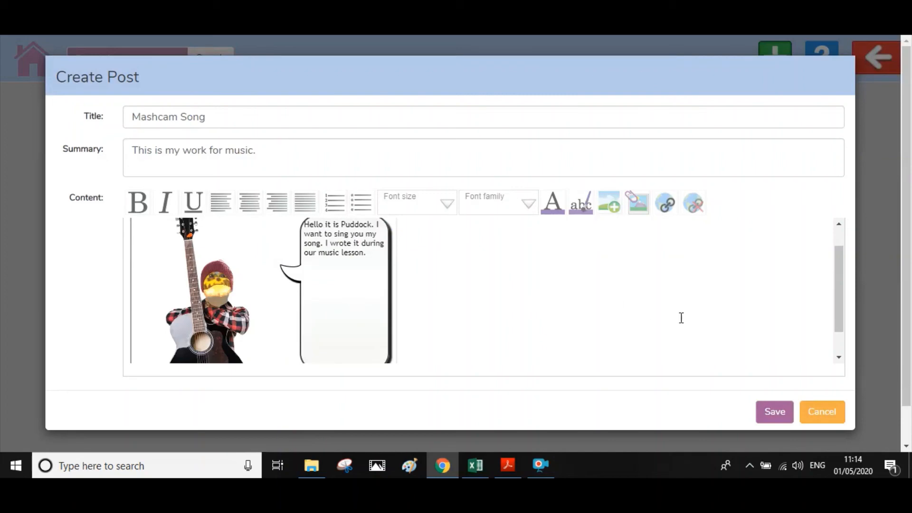
pyautogui.moveTo(839, 297)
pyautogui.mouseDown()
pyautogui.moveTo(843, 325)
pyautogui.moveTo(843, 306)
pyautogui.mouseUp()
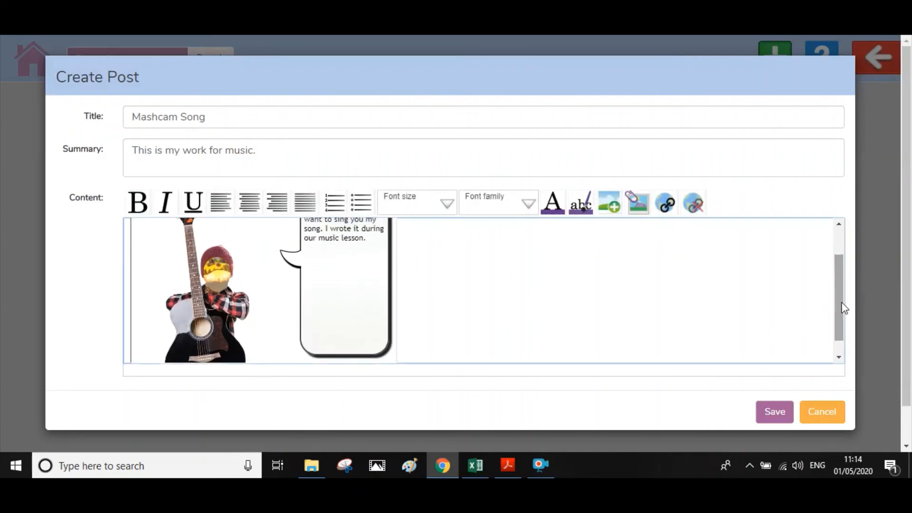
# - Save the Mashcam Song post, then open it and preview its Mashcam full size
pyautogui.click(776, 412)
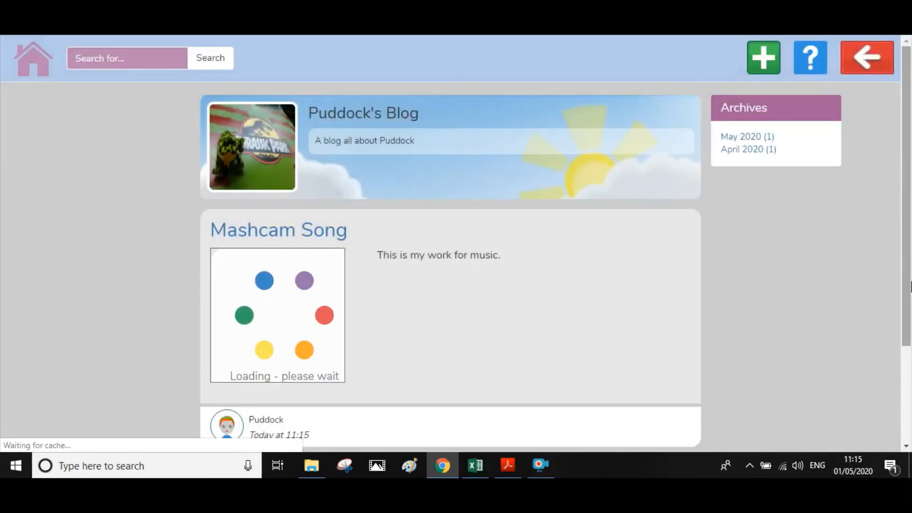
pyautogui.moveTo(908, 199); pyautogui.dragTo(909, 241)
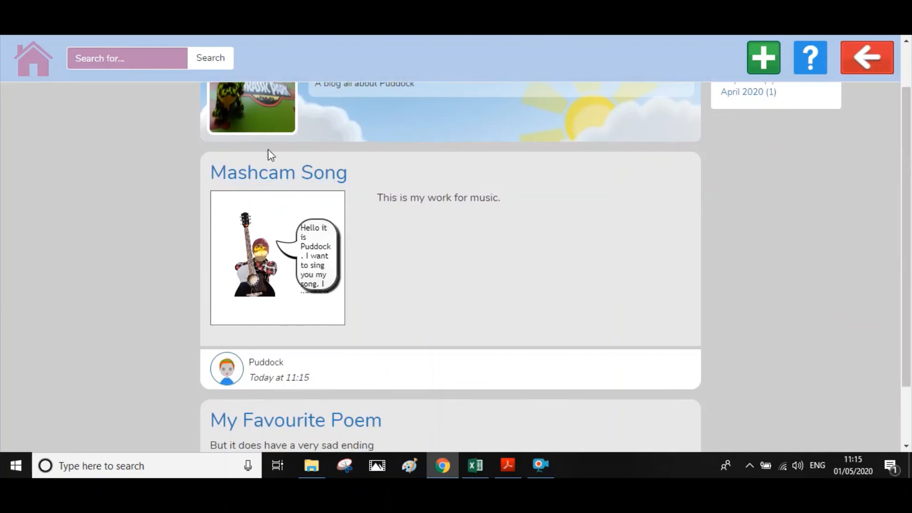
pyautogui.click(274, 183)
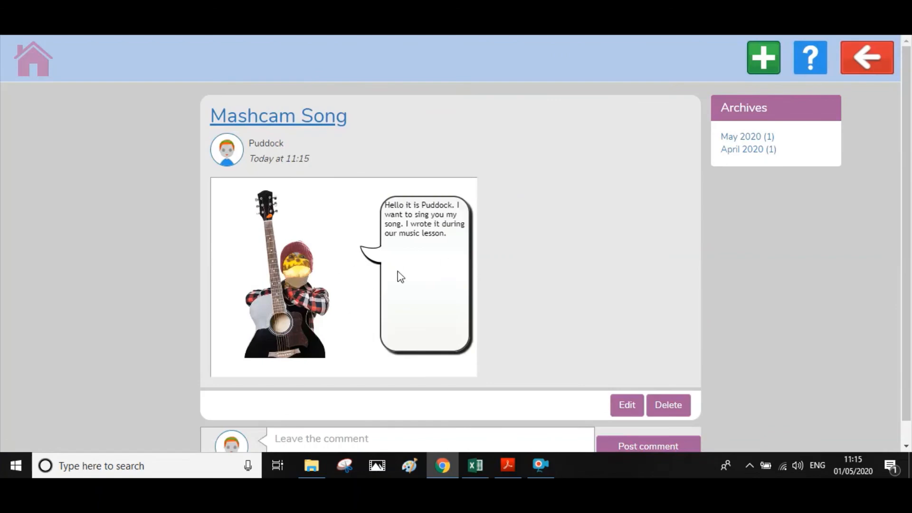
pyautogui.click(400, 272)
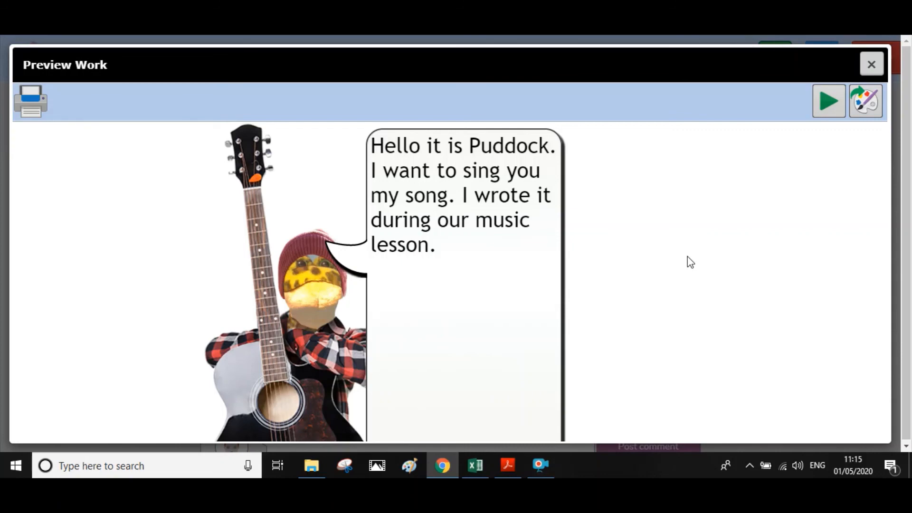
pyautogui.click(732, 32)
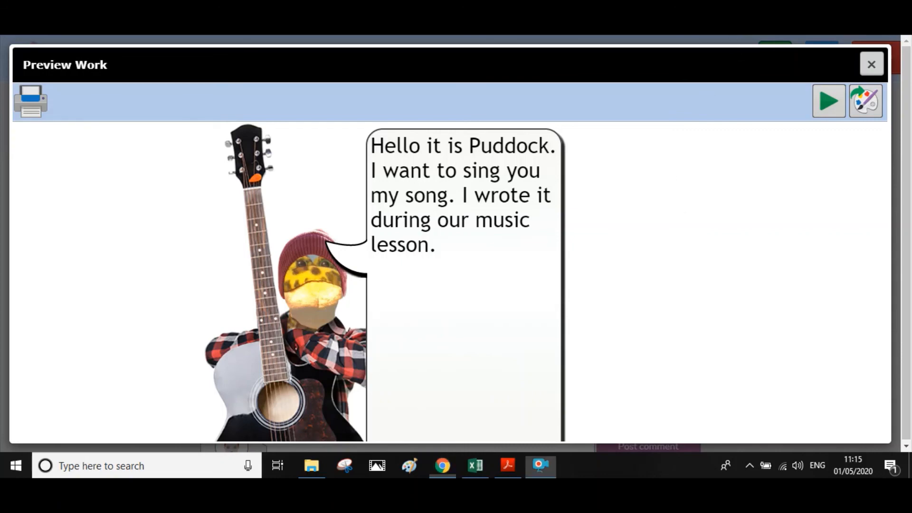